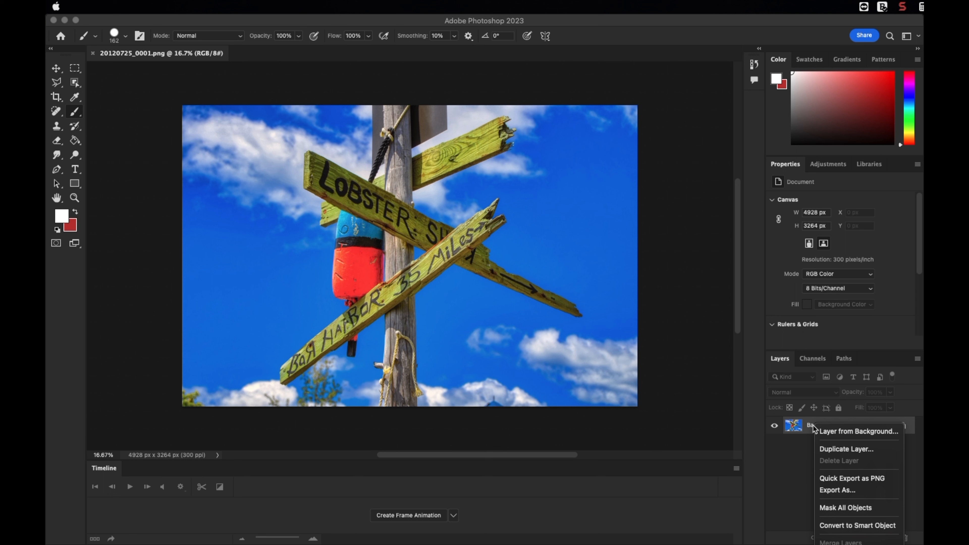
# - Duplicate the Background layer as Background copy
pyautogui.click(845, 448)
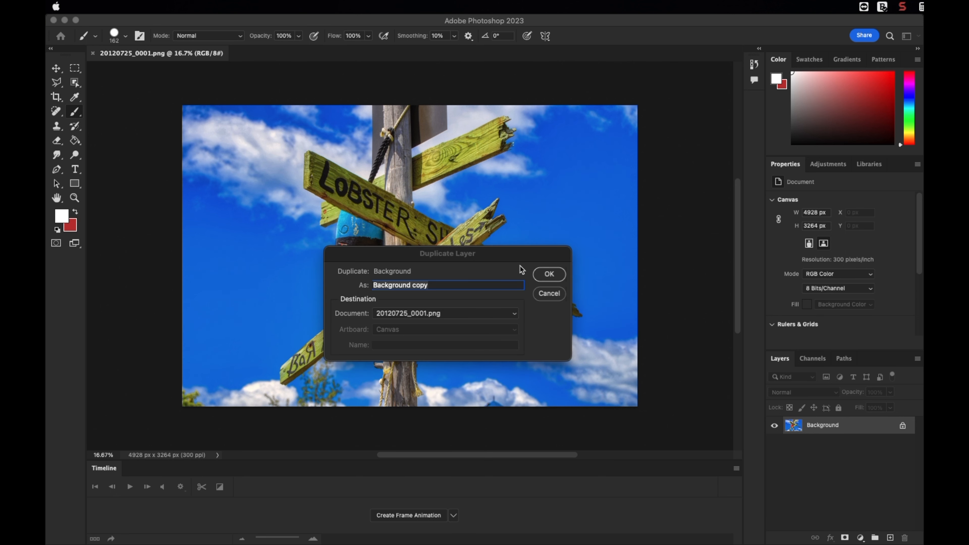
pyautogui.click(548, 274)
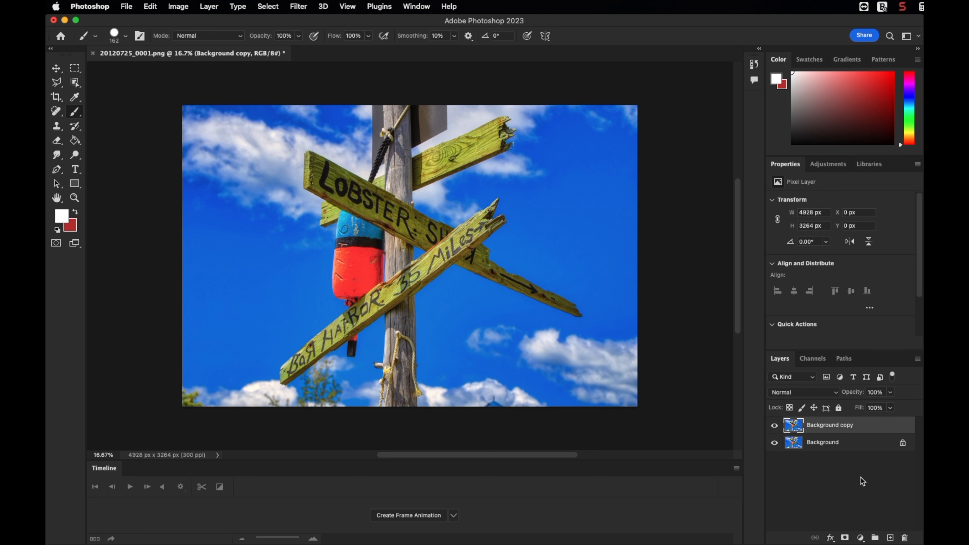
pyautogui.click(845, 537)
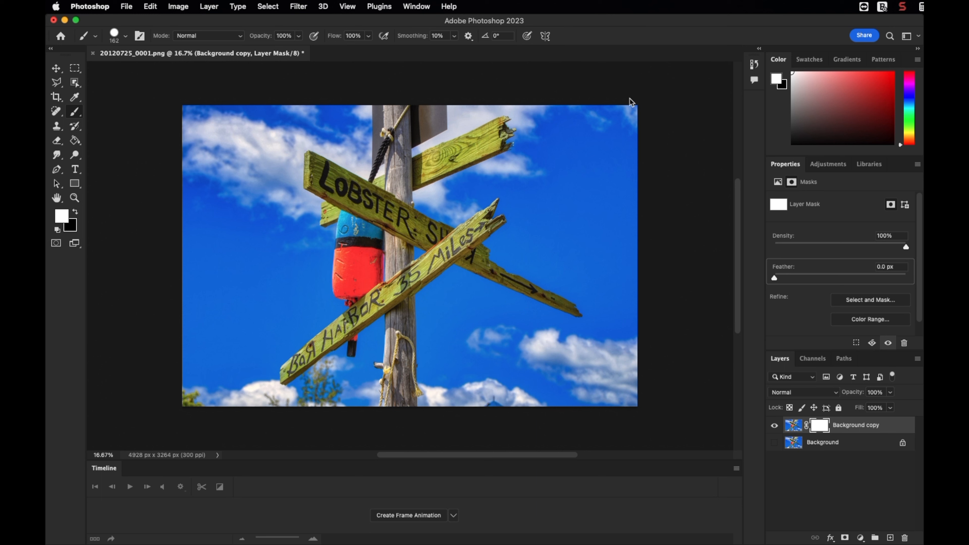
pyautogui.click(148, 6)
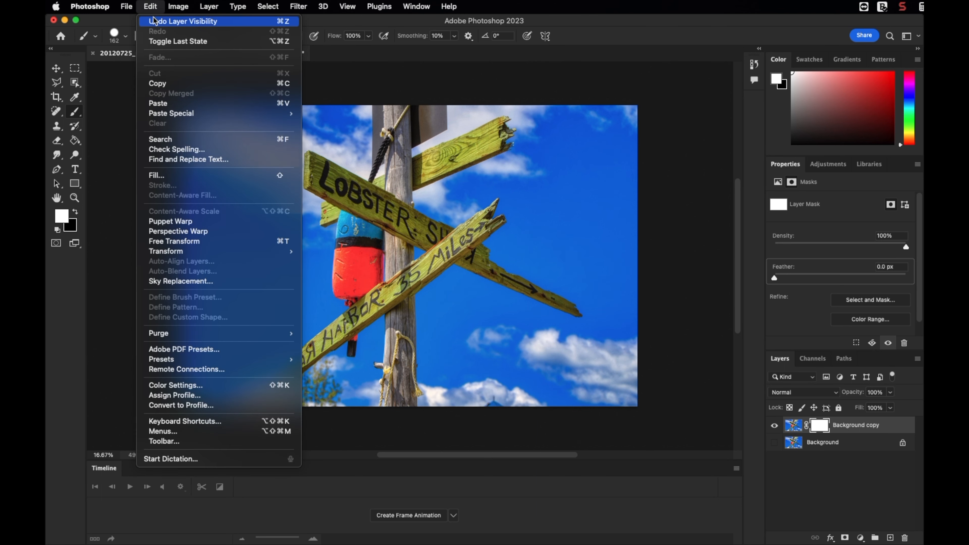
pyautogui.click(151, 21)
pyautogui.click(148, 6)
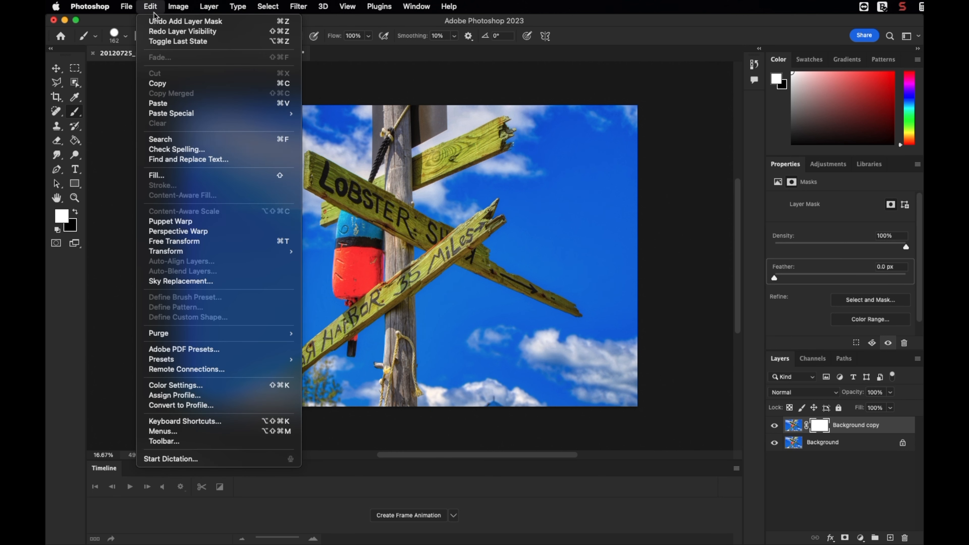
pyautogui.click(158, 21)
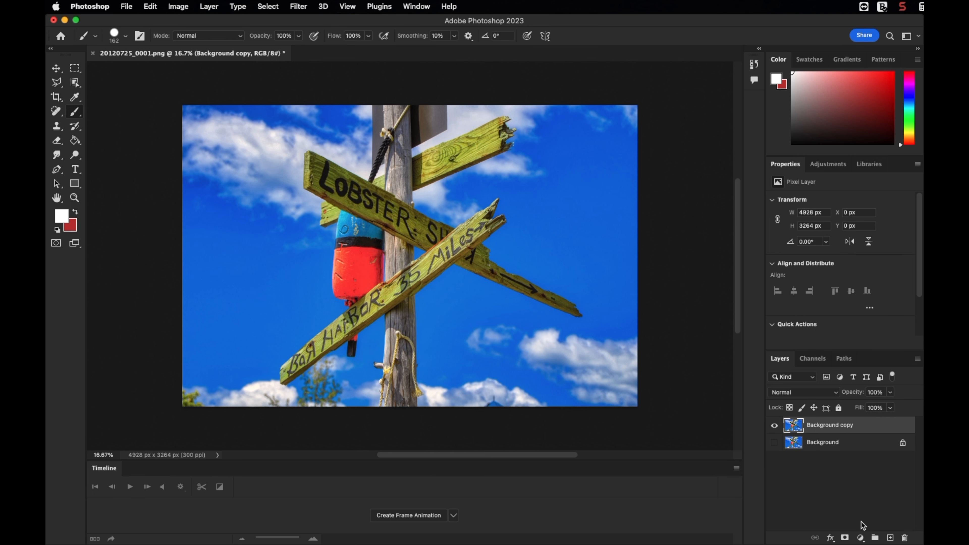
# - Add a black hide-all layer mask to the Background copy layer
pyautogui.hscroll(1, 853, 539)
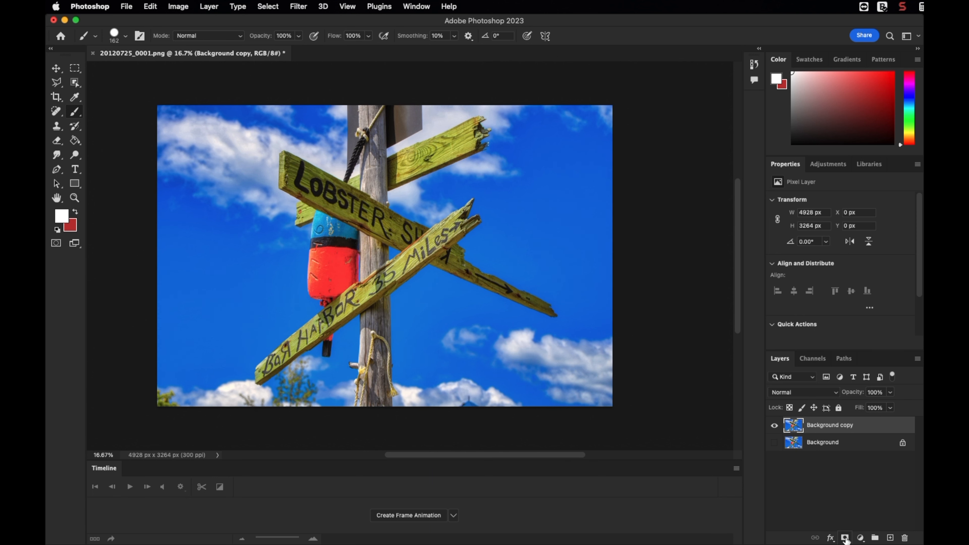
pyautogui.keyDown('alt'); pyautogui.click(845, 539); pyautogui.keyUp('alt')
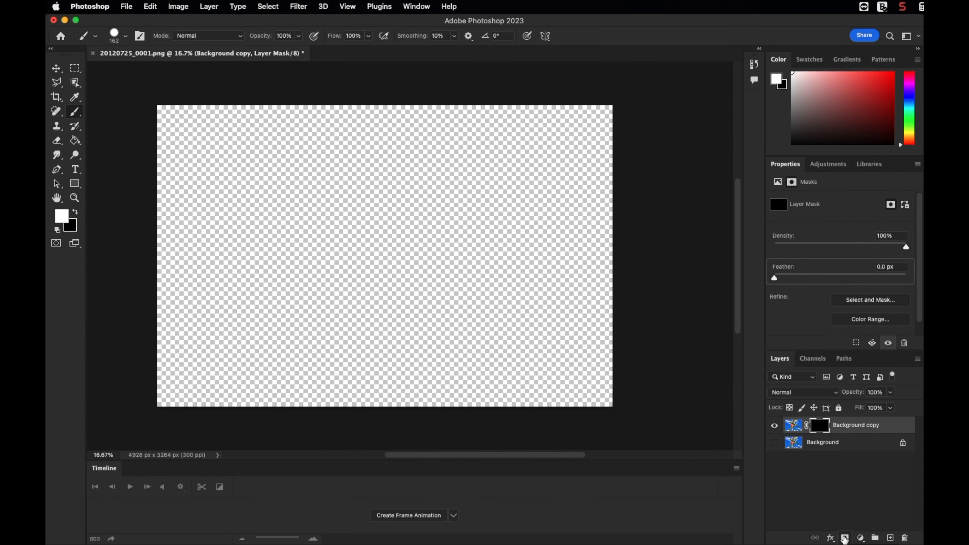
# - Hide the Background layer and paint white on the mask to reveal the pole and Bar Harbor sign
pyautogui.click(775, 442)
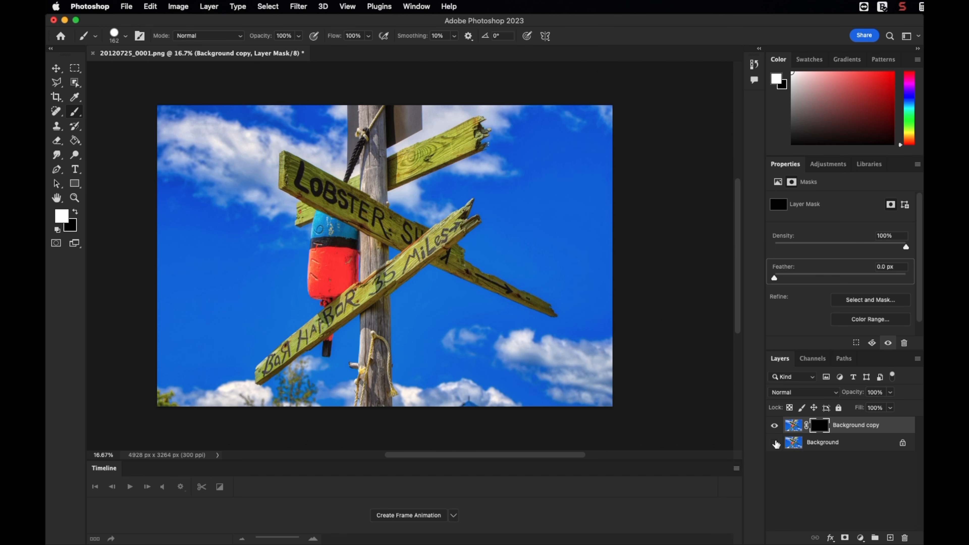
pyautogui.click(775, 442)
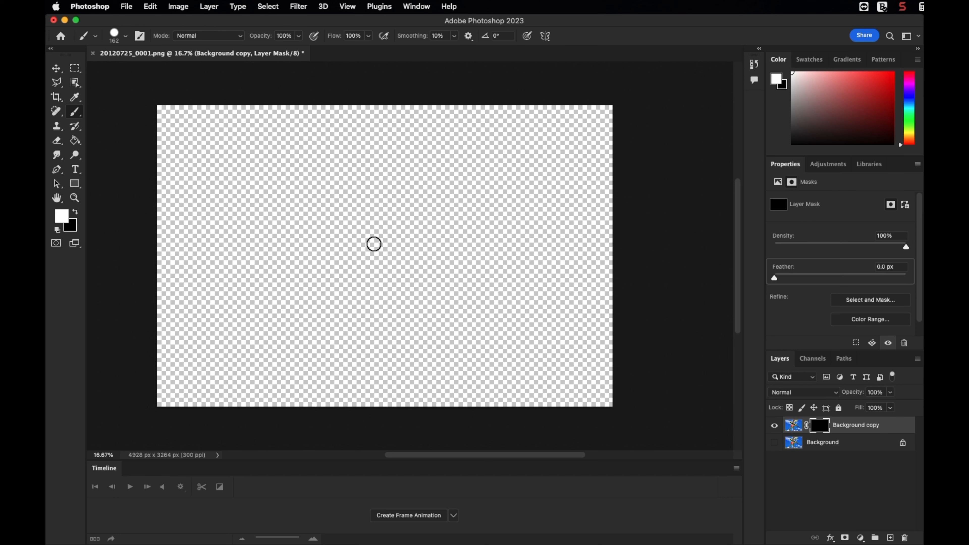
pyautogui.click(774, 443)
pyautogui.click(774, 443)
pyautogui.moveTo(374, 297)
pyautogui.mouseDown()
pyautogui.moveTo(374, 403)
pyautogui.moveTo(372, 288)
pyautogui.moveTo(369, 410)
pyautogui.moveTo(367, 286)
pyautogui.moveTo(364, 406)
pyautogui.moveTo(369, 359)
pyautogui.mouseUp()
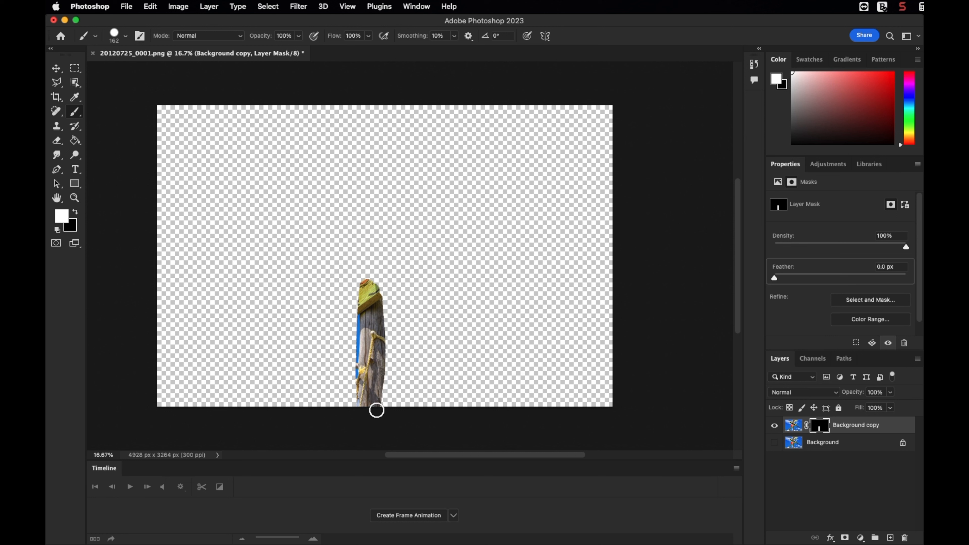
pyautogui.moveTo(378, 391)
pyautogui.mouseDown()
pyautogui.moveTo(386, 301)
pyautogui.moveTo(394, 406)
pyautogui.moveTo(374, 316)
pyautogui.moveTo(377, 269)
pyautogui.moveTo(377, 292)
pyautogui.moveTo(509, 228)
pyautogui.moveTo(392, 288)
pyautogui.moveTo(465, 233)
pyautogui.moveTo(369, 292)
pyautogui.moveTo(477, 208)
pyautogui.moveTo(450, 239)
pyautogui.moveTo(479, 213)
pyautogui.moveTo(289, 328)
pyautogui.moveTo(343, 311)
pyautogui.moveTo(282, 350)
pyautogui.moveTo(349, 313)
pyautogui.moveTo(286, 355)
pyautogui.moveTo(354, 314)
pyautogui.moveTo(265, 369)
pyautogui.moveTo(286, 345)
pyautogui.moveTo(248, 380)
pyautogui.moveTo(277, 369)
pyautogui.moveTo(382, 275)
pyautogui.moveTo(317, 320)
pyautogui.moveTo(349, 288)
pyautogui.mouseUp()
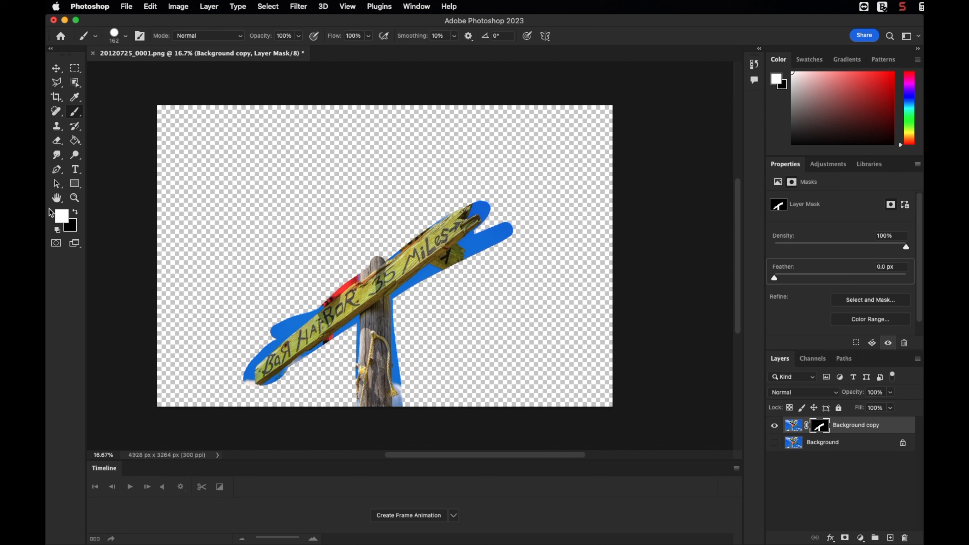
# - Switch the foreground to black, set the brush size to 43 px, and paint away blue fringes along the sign
pyautogui.click(74, 212)
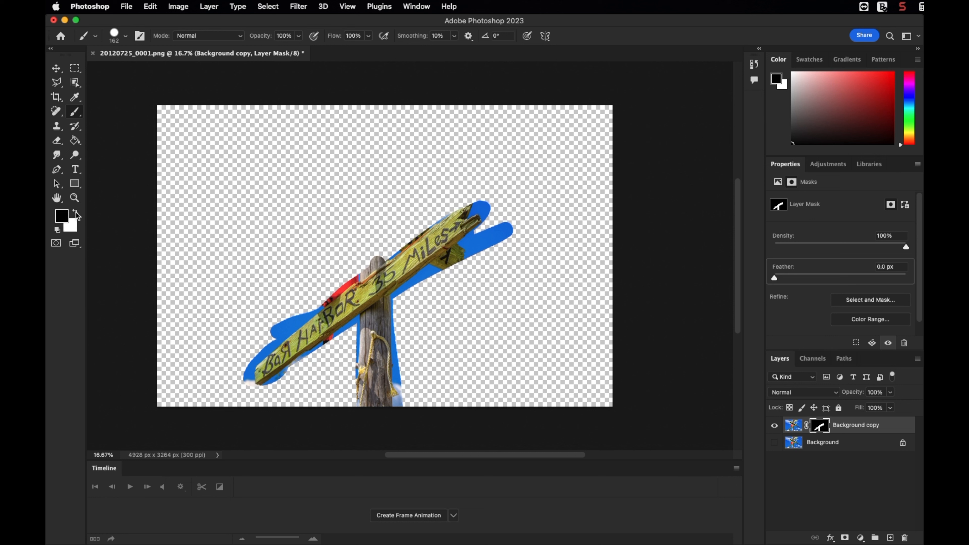
pyautogui.click(127, 38)
pyautogui.moveTo(128, 71); pyautogui.dragTo(122, 70)
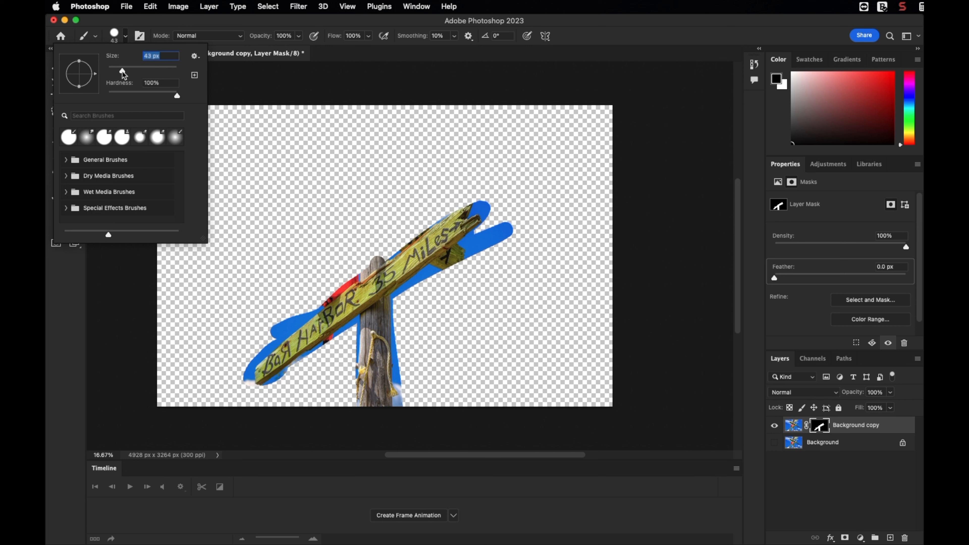
pyautogui.moveTo(330, 295); pyautogui.dragTo(354, 280)
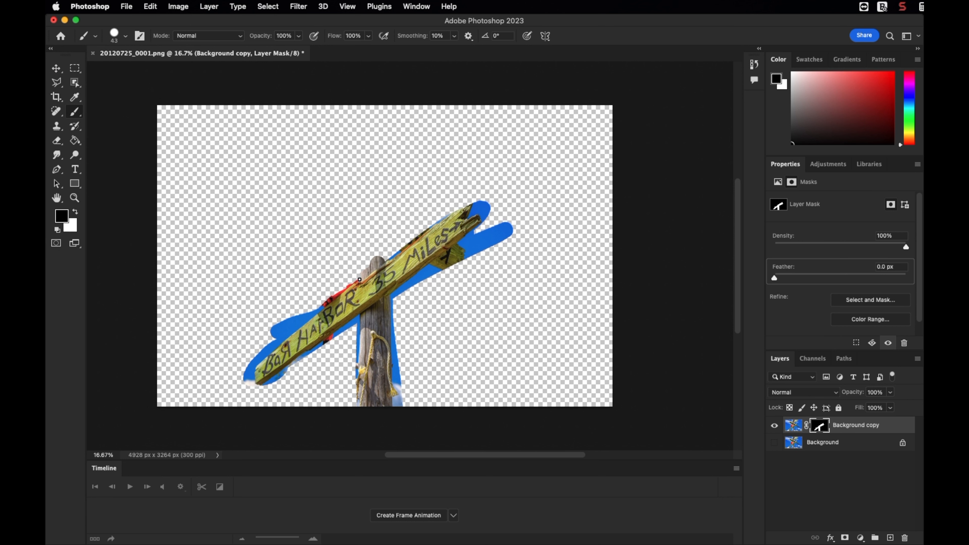
pyautogui.moveTo(345, 287)
pyautogui.mouseDown()
pyautogui.moveTo(317, 308)
pyautogui.moveTo(358, 282)
pyautogui.moveTo(258, 346)
pyautogui.moveTo(304, 307)
pyautogui.moveTo(278, 322)
pyautogui.moveTo(314, 308)
pyautogui.moveTo(267, 332)
pyautogui.mouseUp()
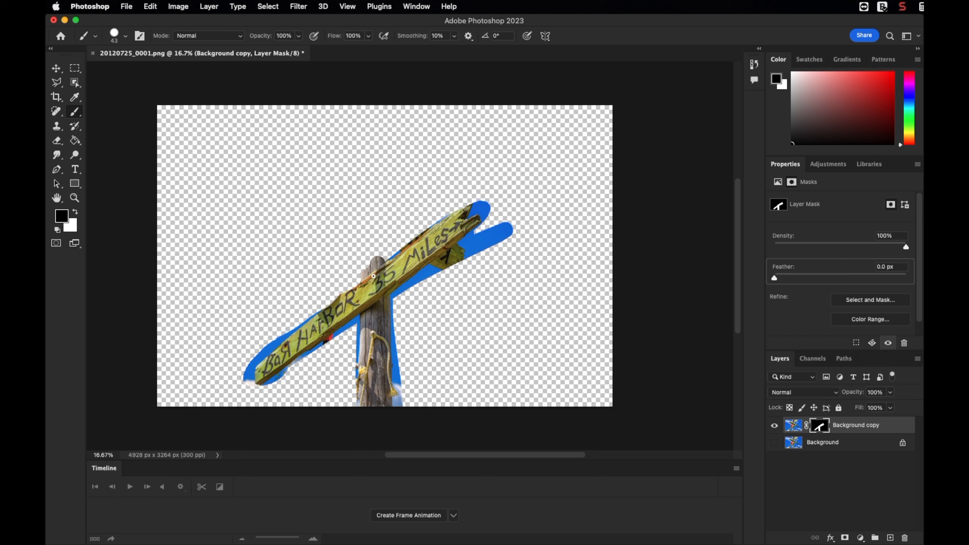
pyautogui.moveTo(418, 282); pyautogui.dragTo(397, 294)
pyautogui.moveTo(390, 298)
pyautogui.mouseDown()
pyautogui.moveTo(430, 265)
pyautogui.moveTo(445, 274)
pyautogui.moveTo(426, 269)
pyautogui.mouseUp()
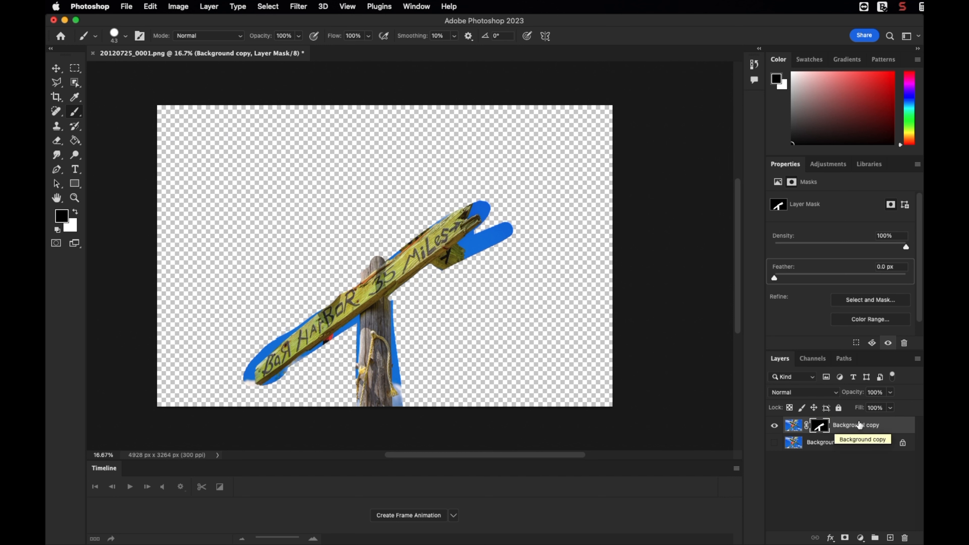
pyautogui.rightClick(840, 424)
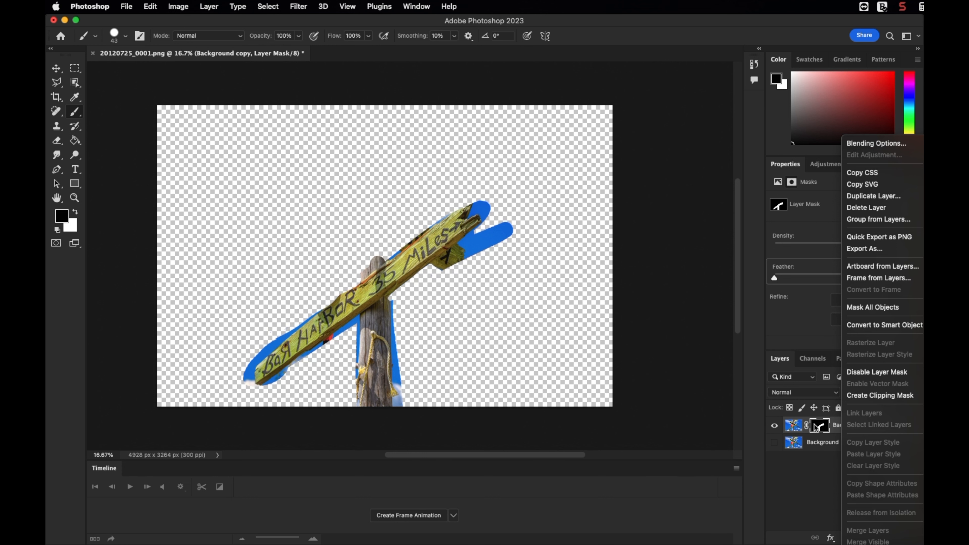
pyautogui.click(835, 326)
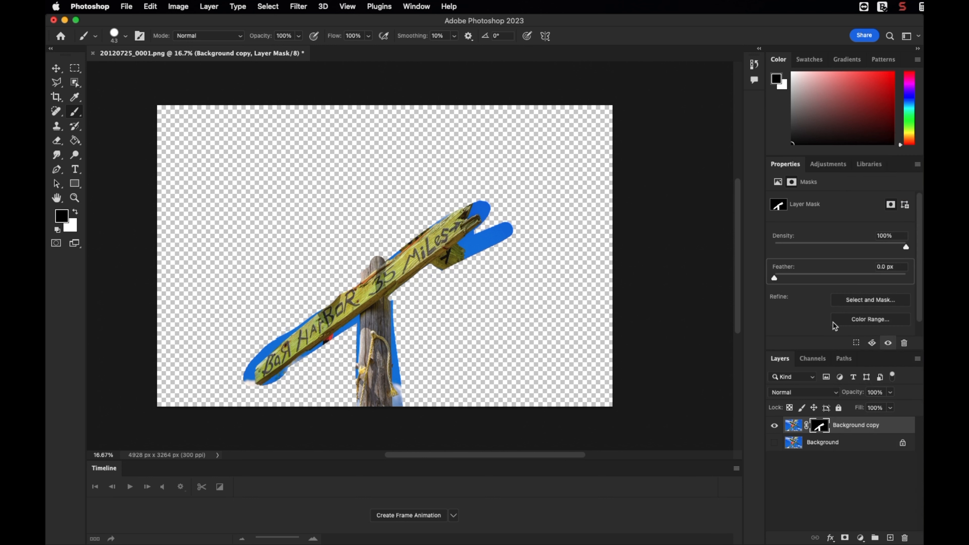
pyautogui.click(558, 229)
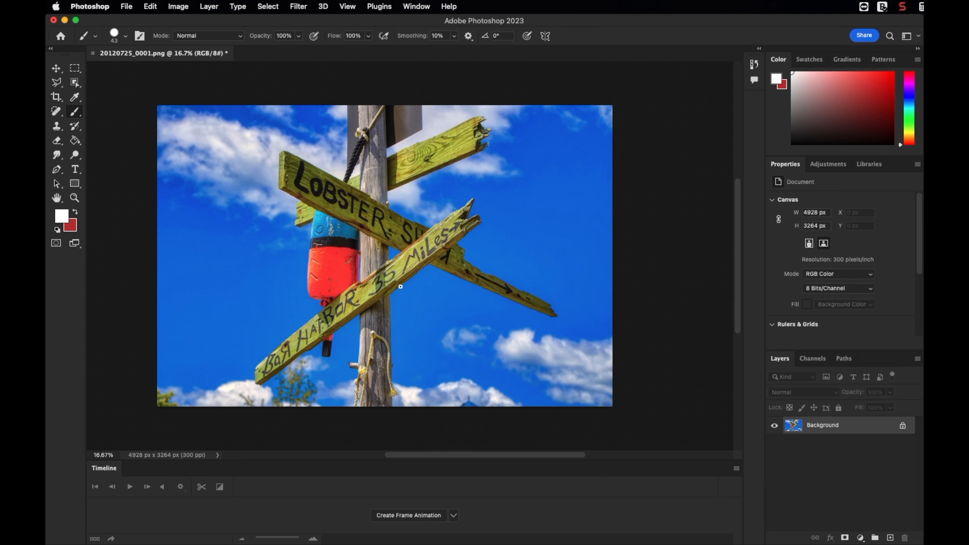
# - Duplicate the Background layer again as Background copy
pyautogui.rightClick(826, 425)
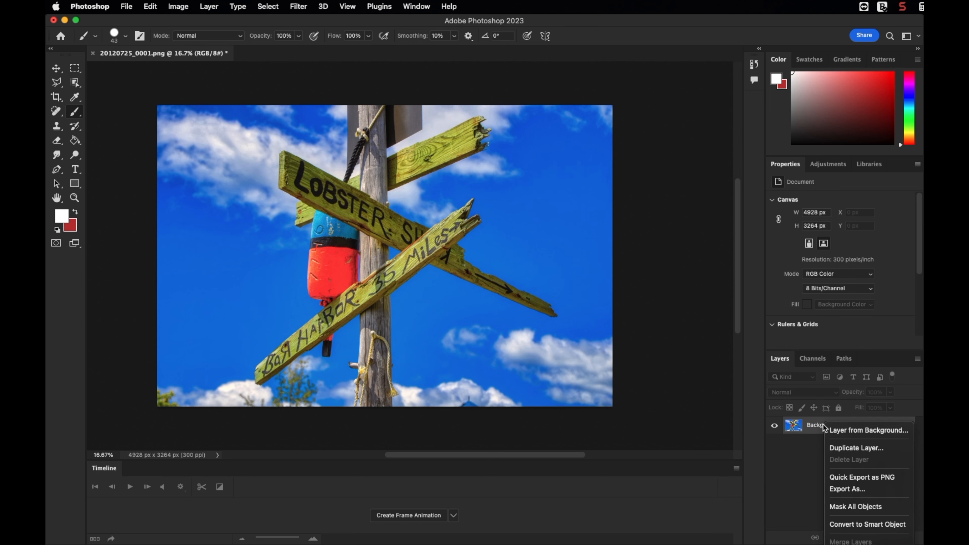
pyautogui.click(855, 447)
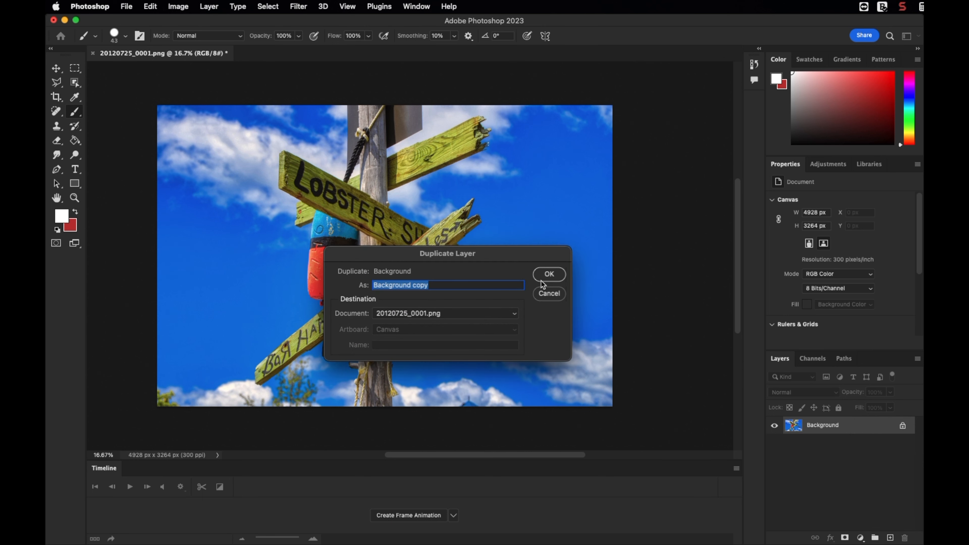
pyautogui.press('Return')
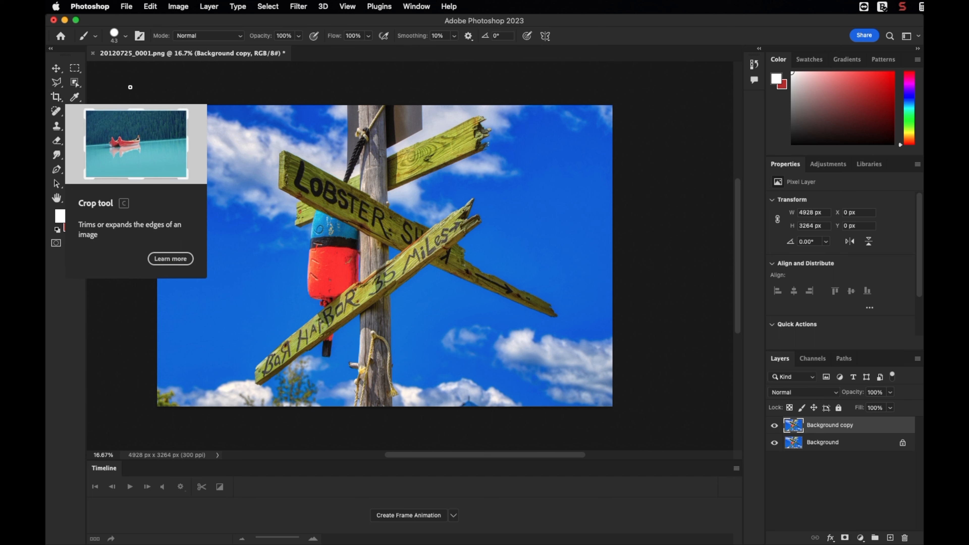
# - With the Polygonal Lasso tool, start outlining the lower Bar Harbor sign and the pole down to the image's bottom edge
pyautogui.click(59, 86)
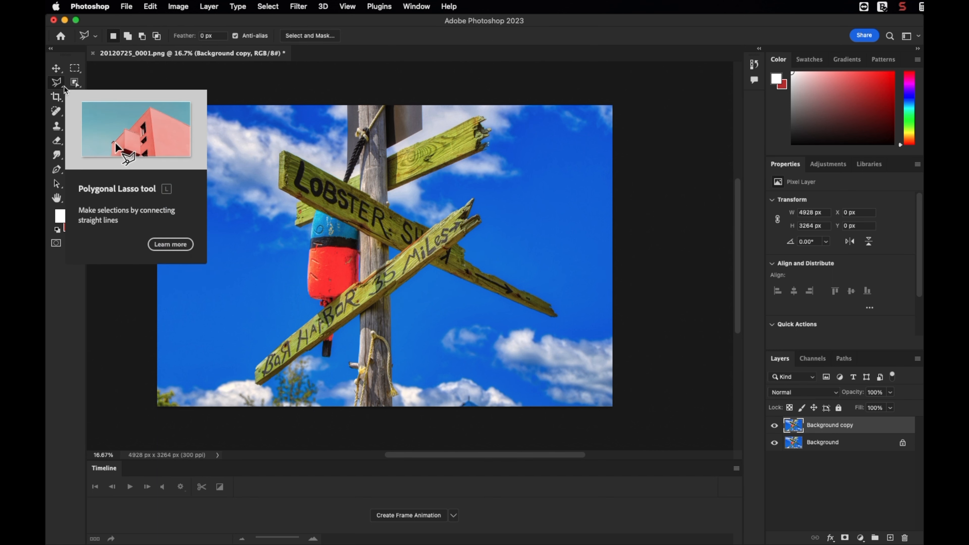
pyautogui.click(61, 86)
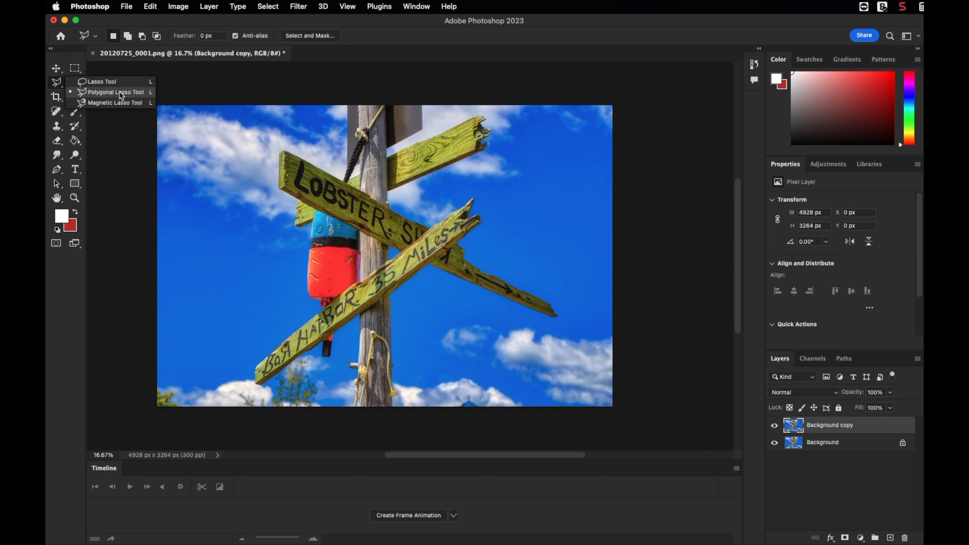
pyautogui.click(100, 92)
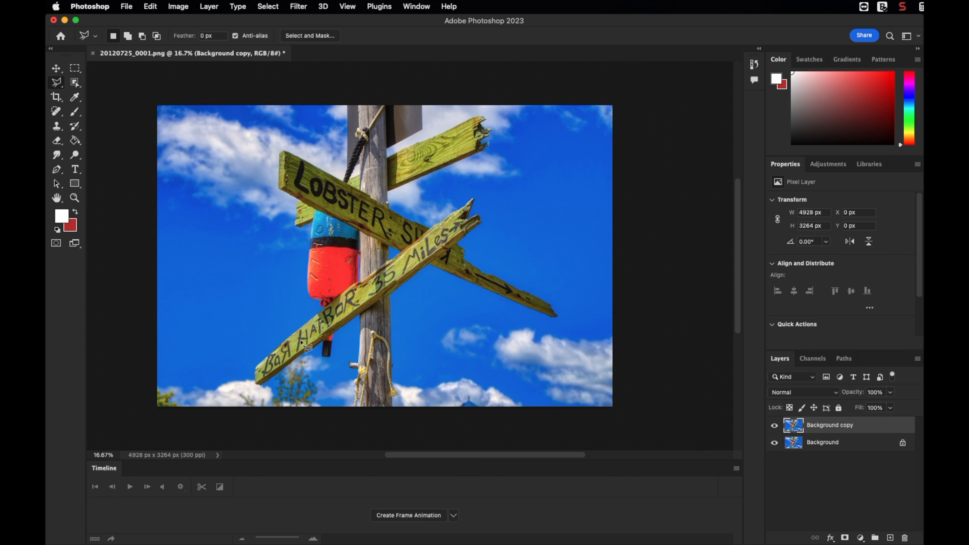
pyautogui.click(261, 385)
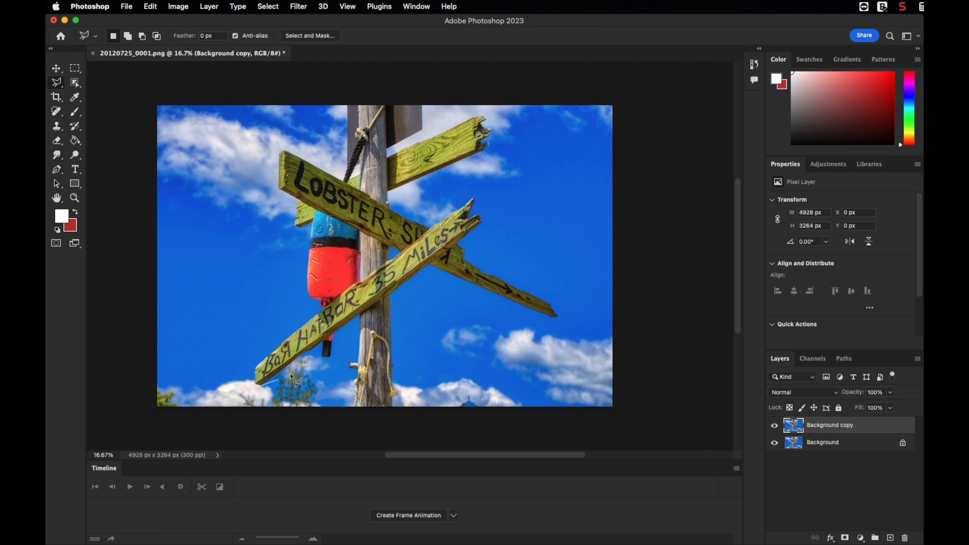
pyautogui.click(323, 341)
pyautogui.click(323, 356)
pyautogui.click(330, 356)
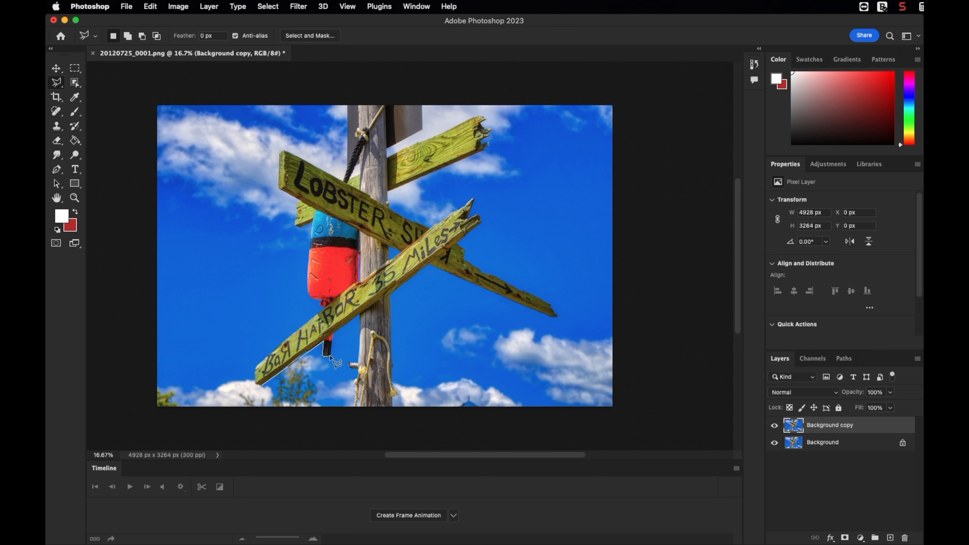
pyautogui.click(332, 334)
pyautogui.click(360, 313)
pyautogui.click(354, 406)
pyautogui.click(393, 407)
pyautogui.click(391, 296)
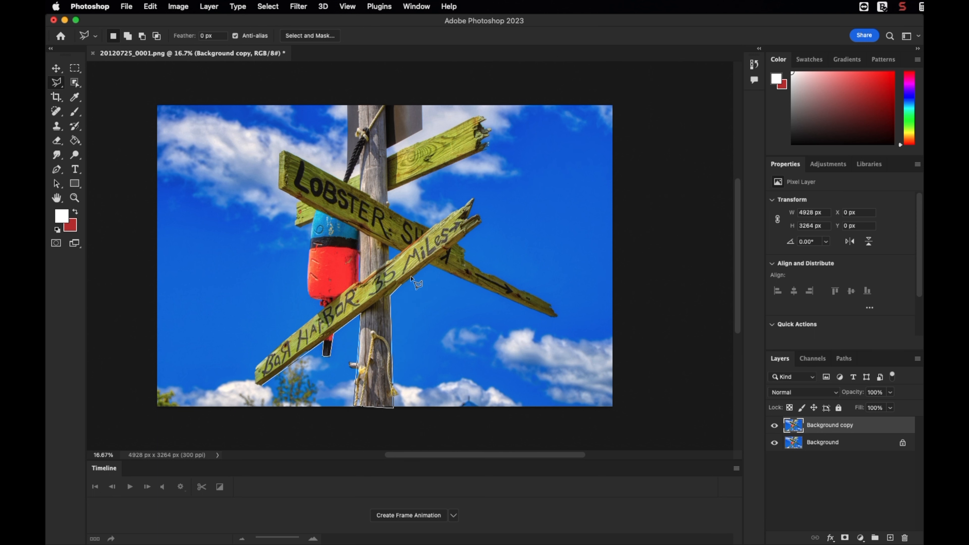
pyautogui.click(430, 265)
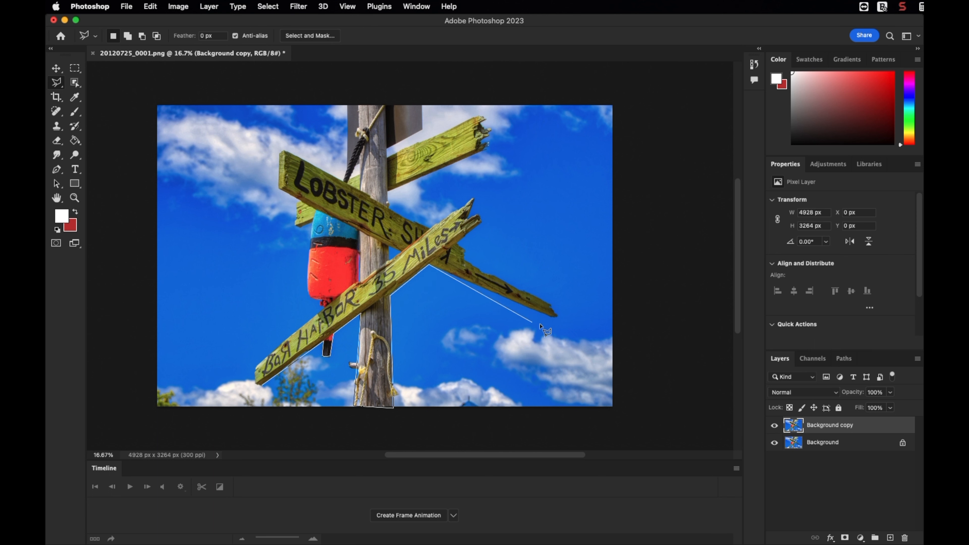
# - Continue the polygonal outline around the sign's arrow arm and broken upper end, closing the selection at its left tip
pyautogui.click(552, 319)
pyautogui.click(552, 305)
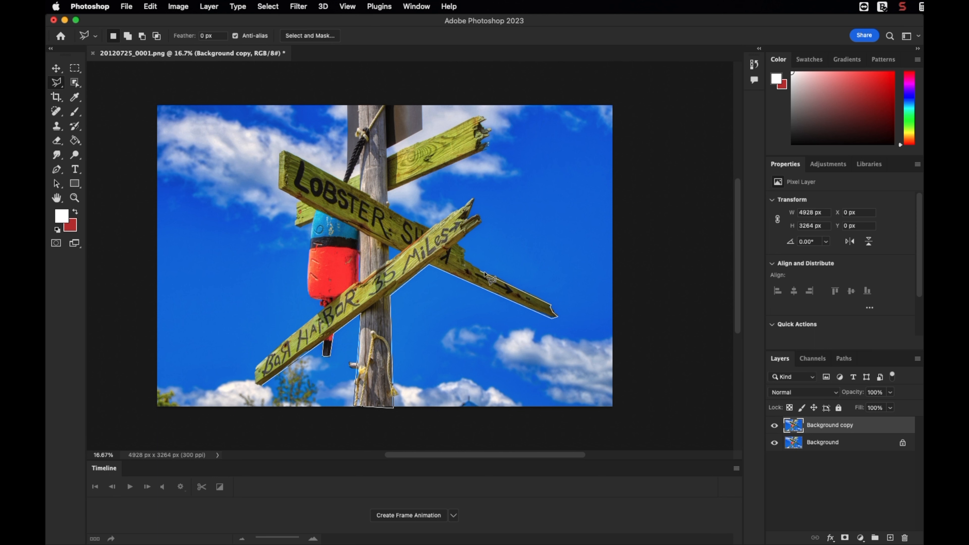
pyautogui.click(492, 275)
pyautogui.click(480, 274)
pyautogui.click(458, 245)
pyautogui.click(479, 216)
pyautogui.click(467, 218)
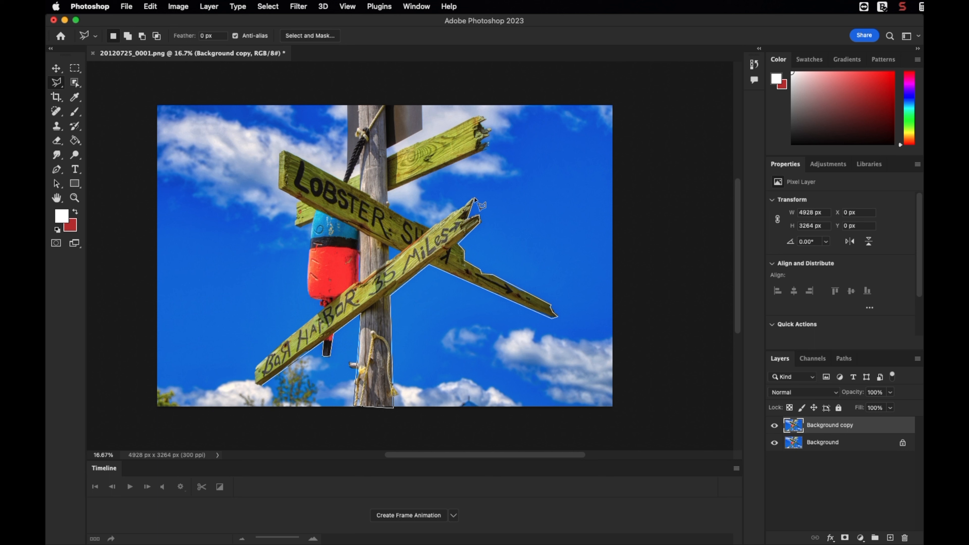
pyautogui.click(473, 199)
pyautogui.click(255, 367)
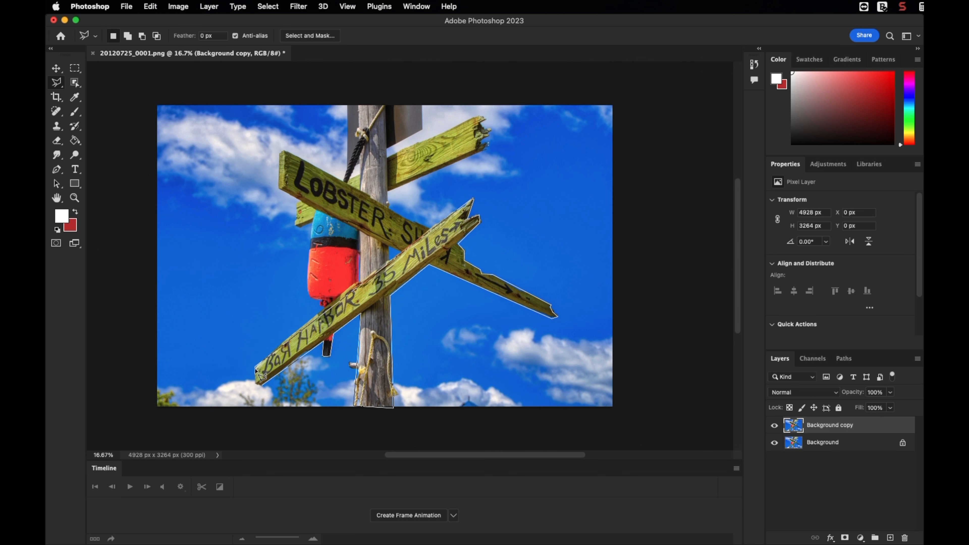
pyautogui.click(255, 384)
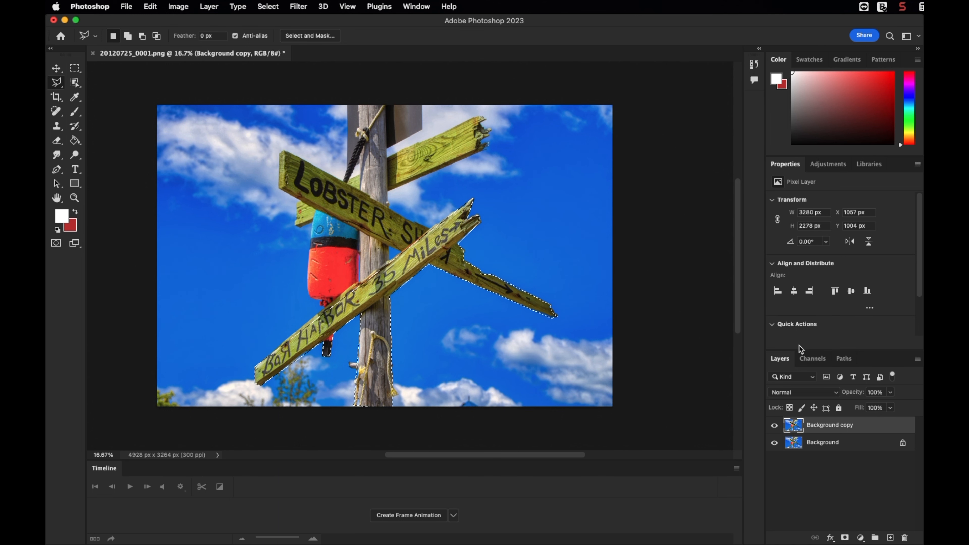
pyautogui.click(845, 538)
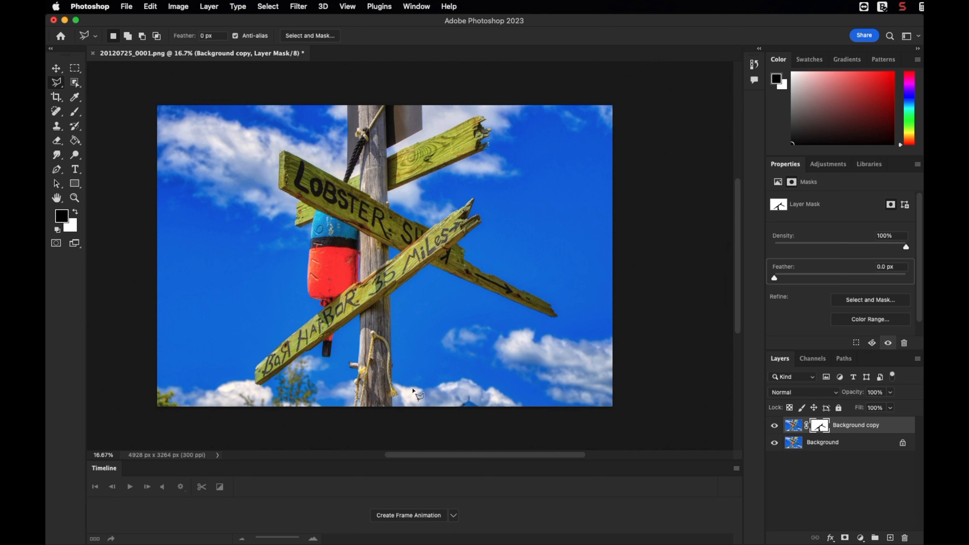
pyautogui.click(774, 443)
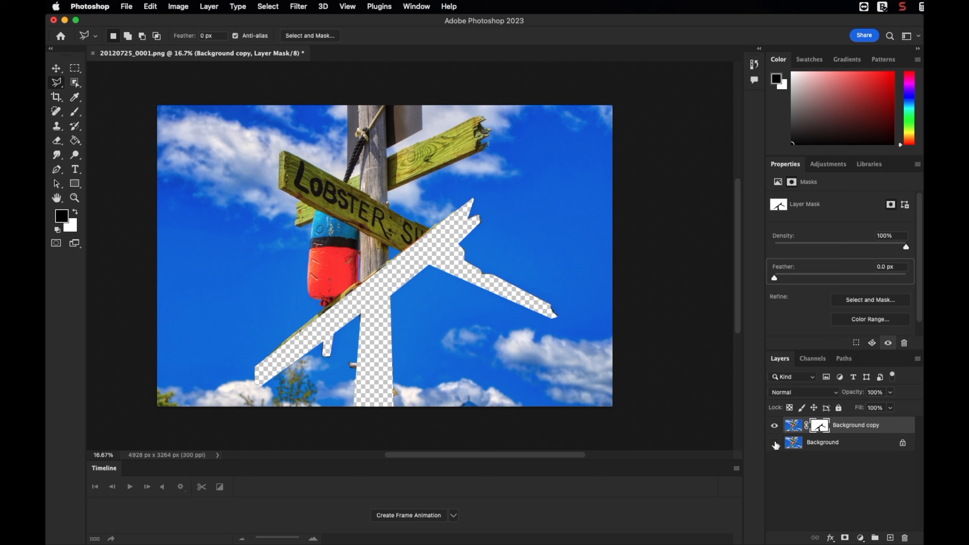
pyautogui.click(149, 6)
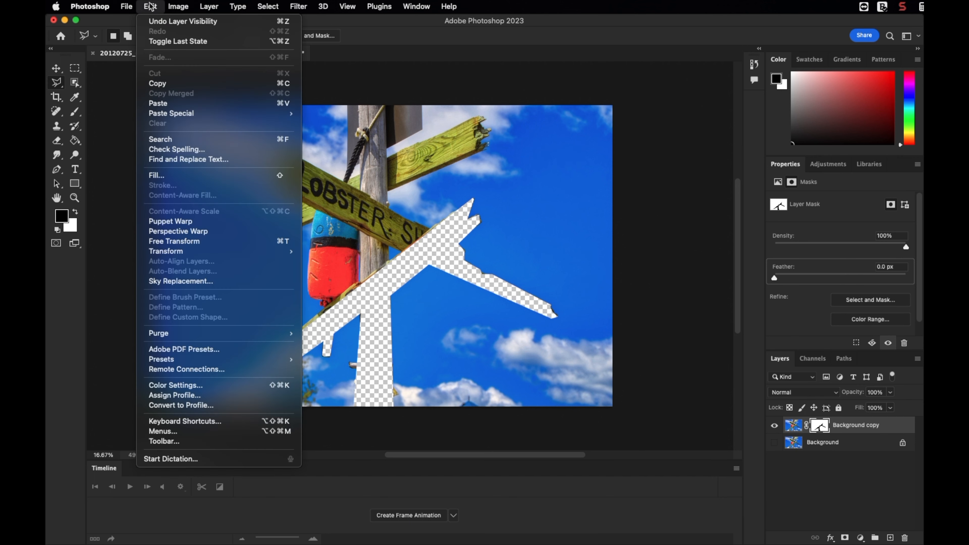
pyautogui.click(160, 22)
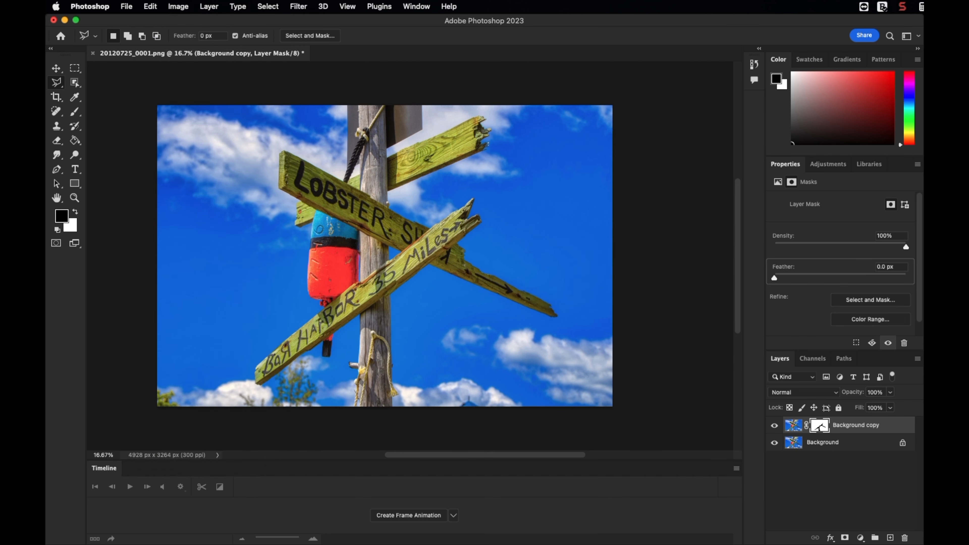
pyautogui.click(150, 6)
pyautogui.click(176, 23)
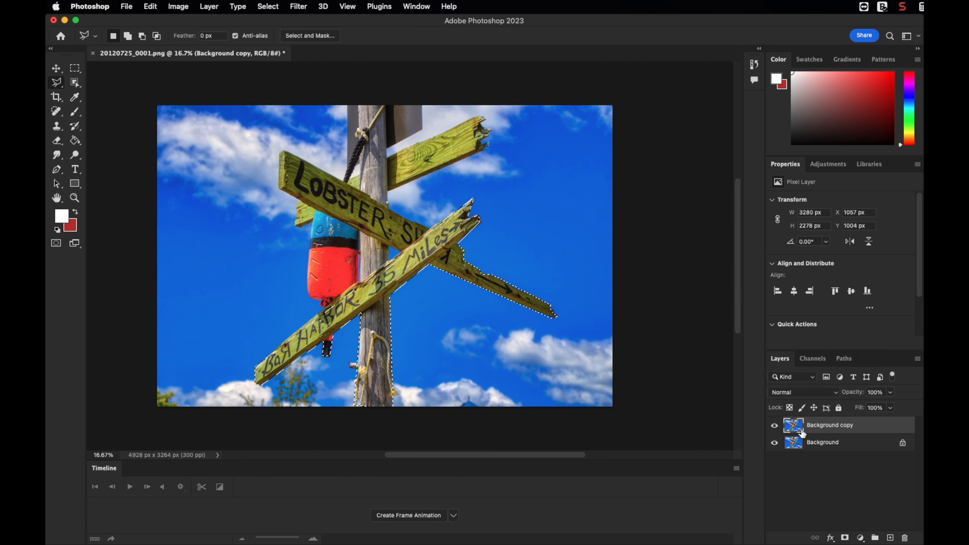
# - Add a layer mask from the selection to Background copy and hide the Background layer
pyautogui.click(844, 538)
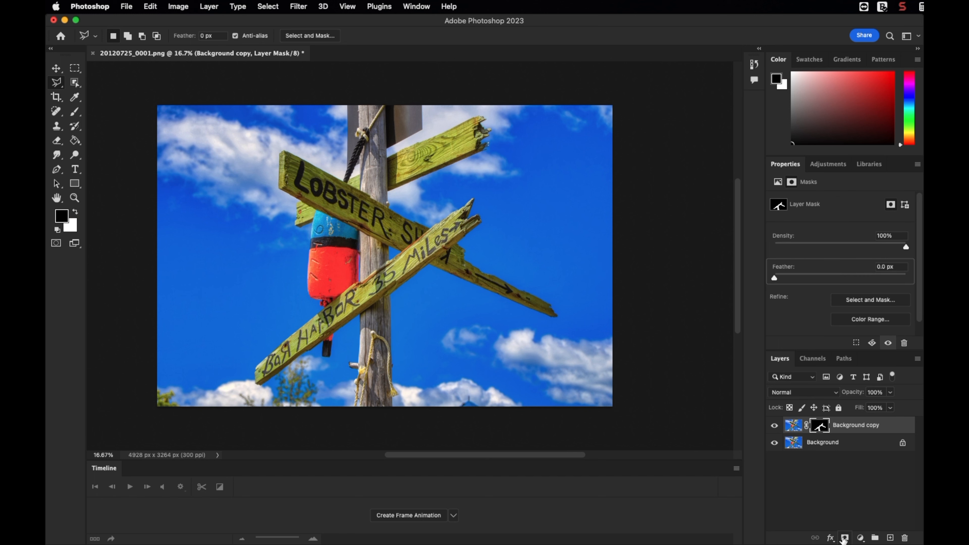
pyautogui.click(775, 443)
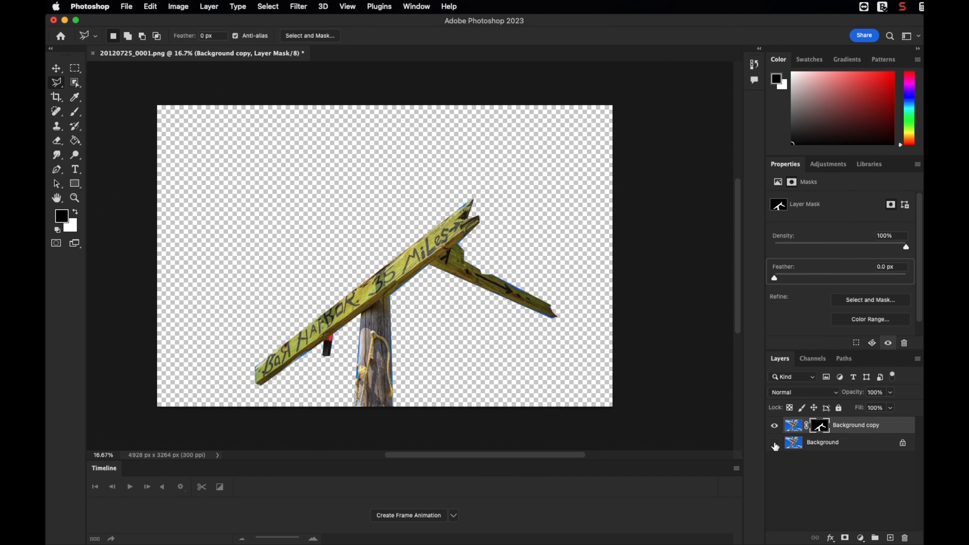